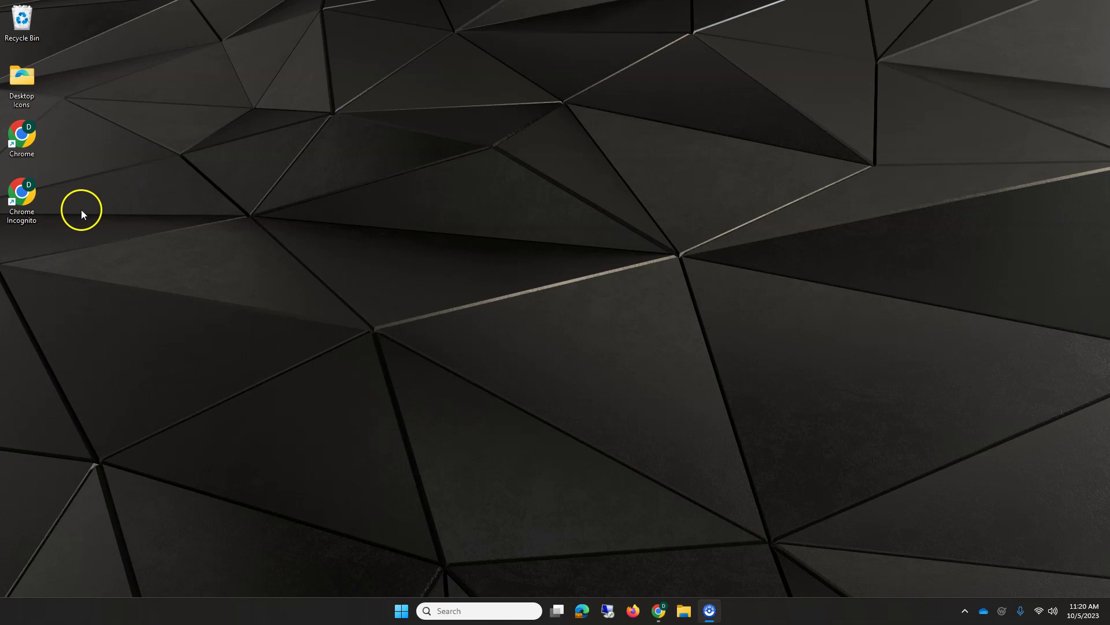
Open a Chrome Incognito window and go to portal.office.com.
double_click(22, 193)
click(602, 274)
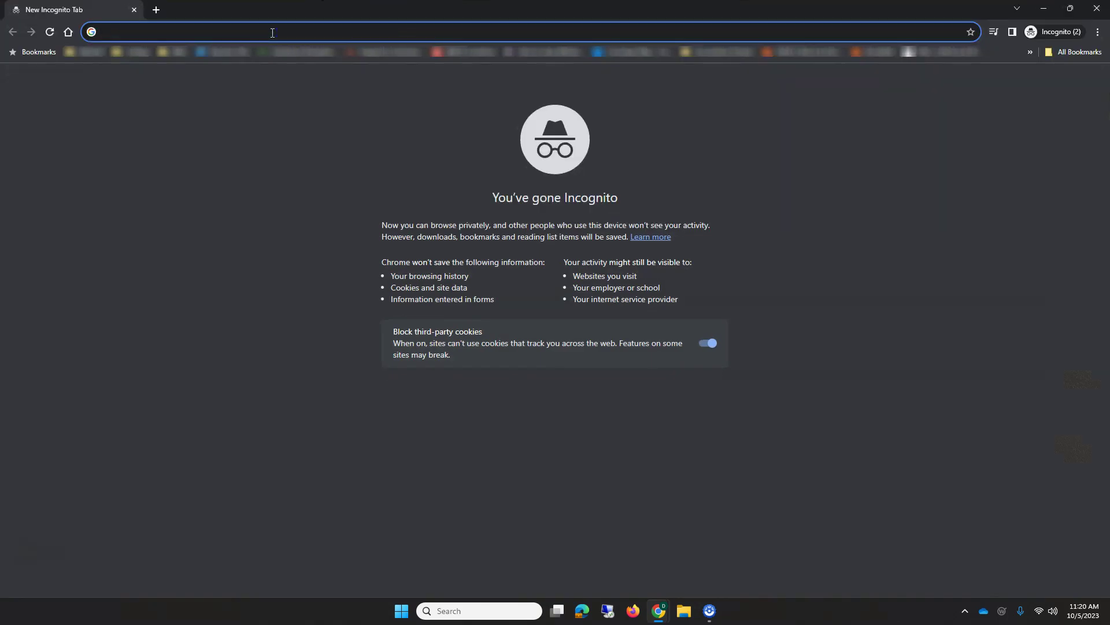
text(portal.o)
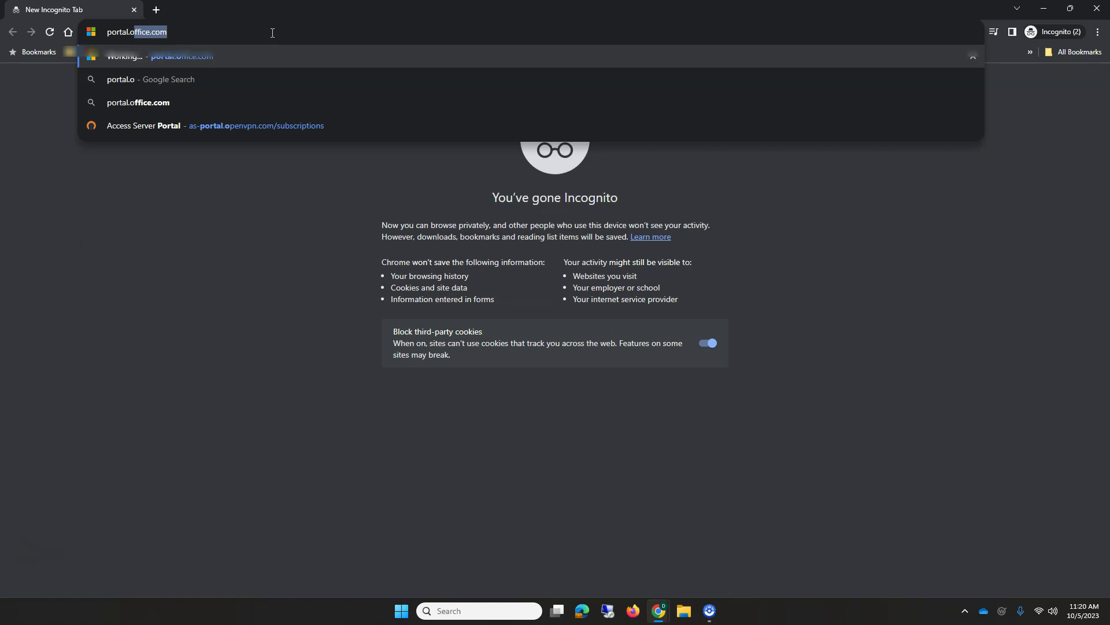
text(ffice.com)
key(Return)
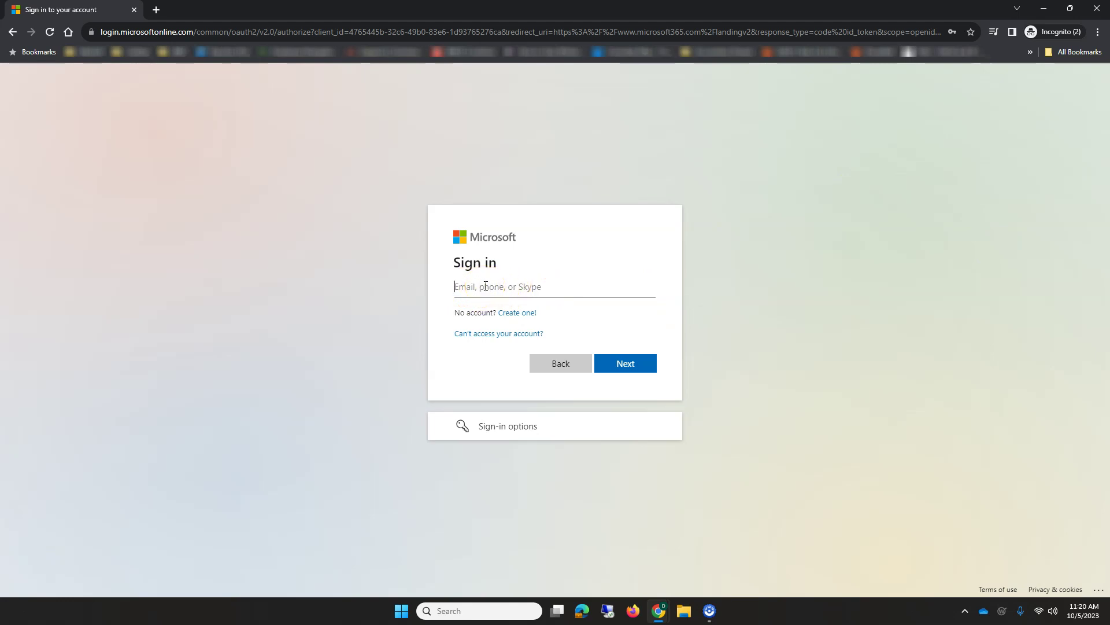
Sign in with the account's e-mail address and the account password.
text(training@b[blurred])
click(625, 364)
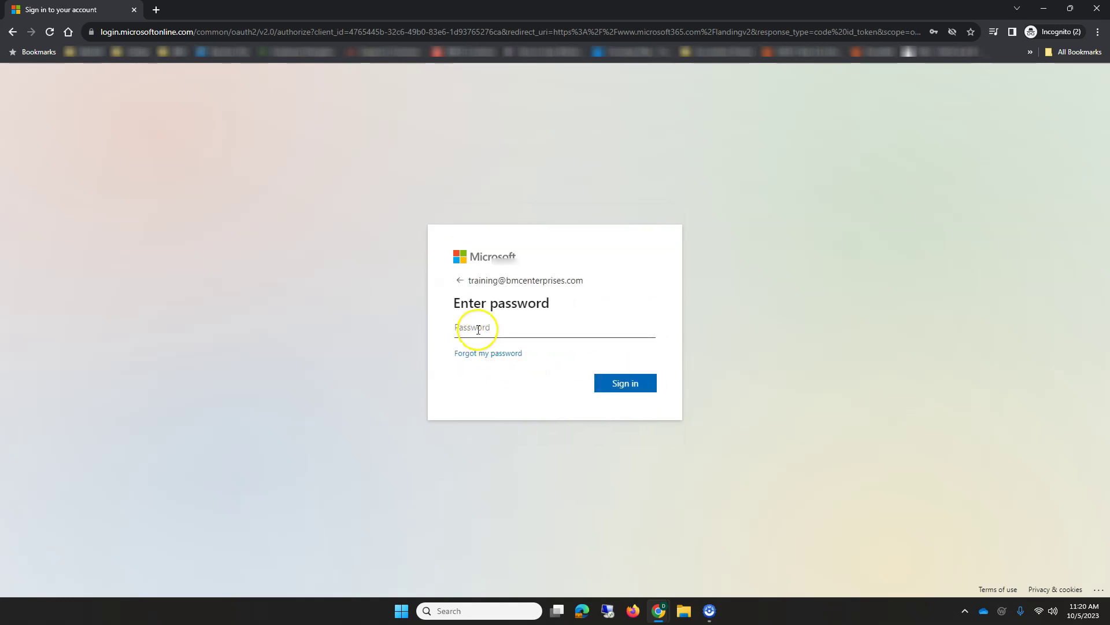
click(478, 327)
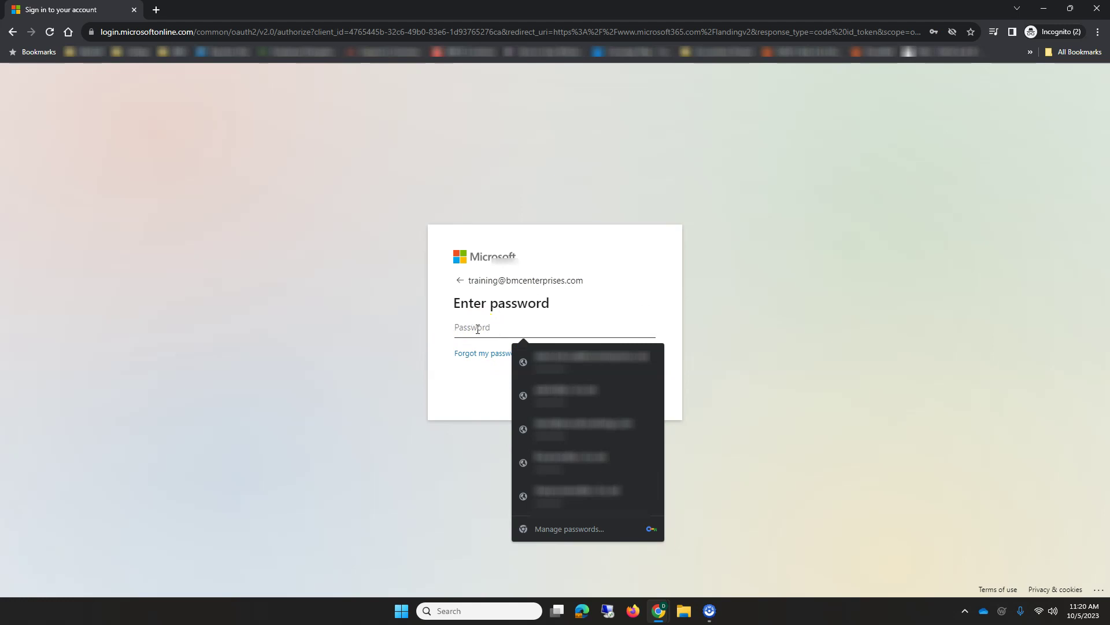
text(***************)
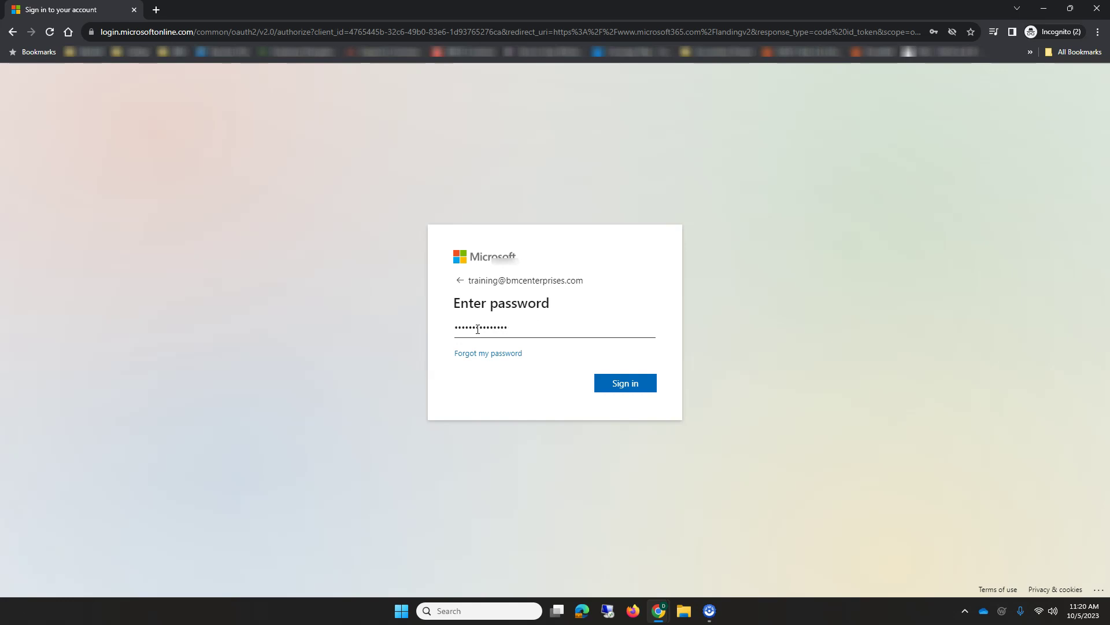
text(*)
key(Return)
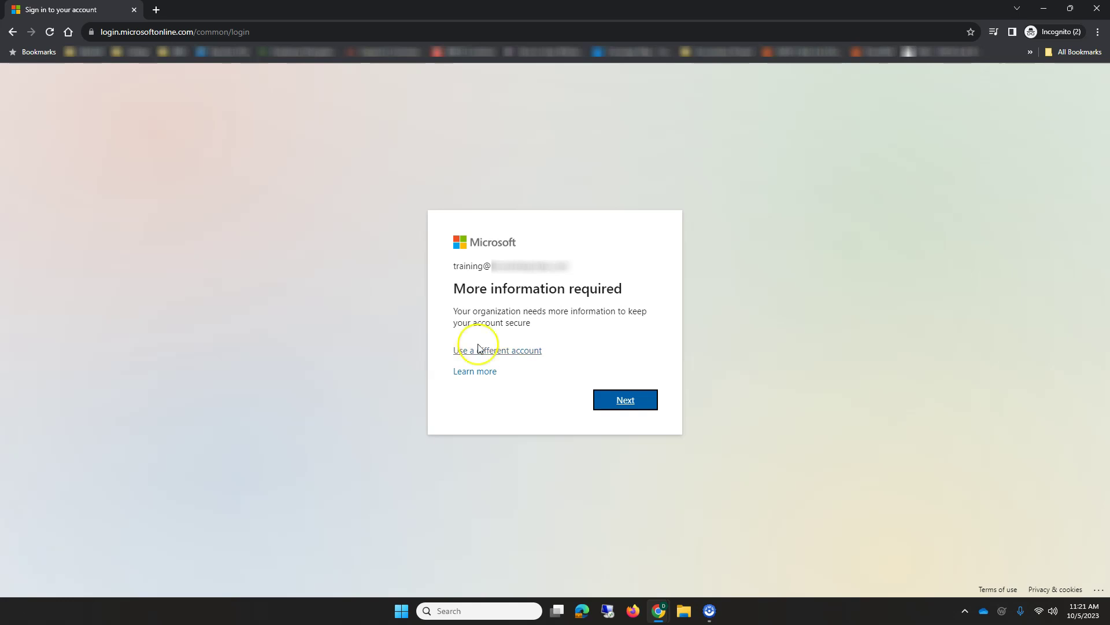
Continue past the More information required notice to the Keep your account secure setup.
click(622, 399)
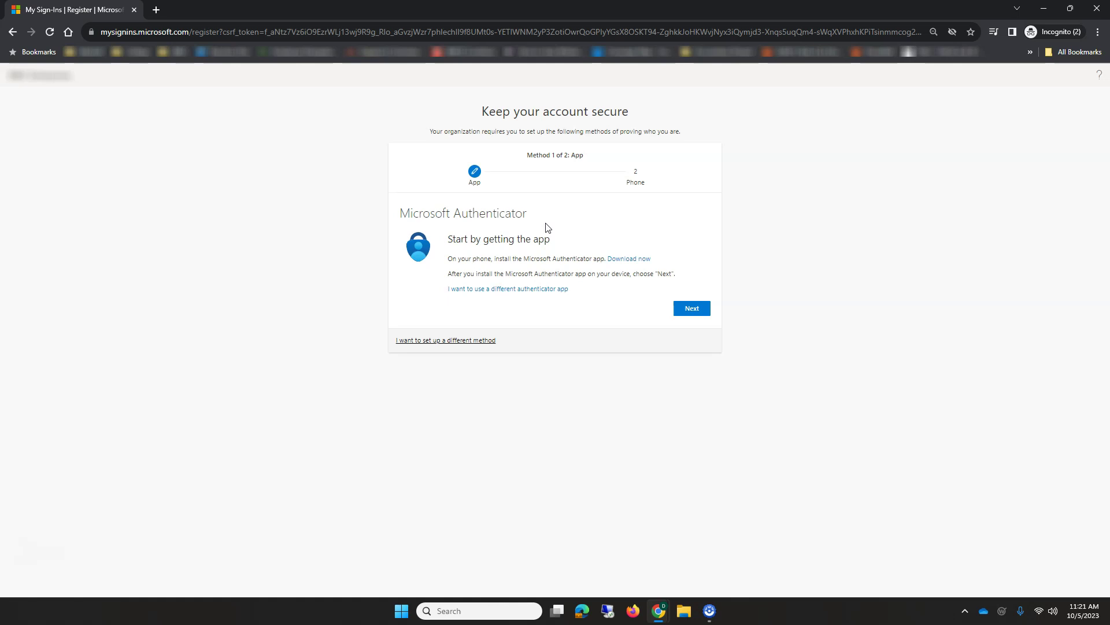
Link Microsoft Authenticator via its QR code and approve the test notification with number 55.
click(691, 312)
click(698, 310)
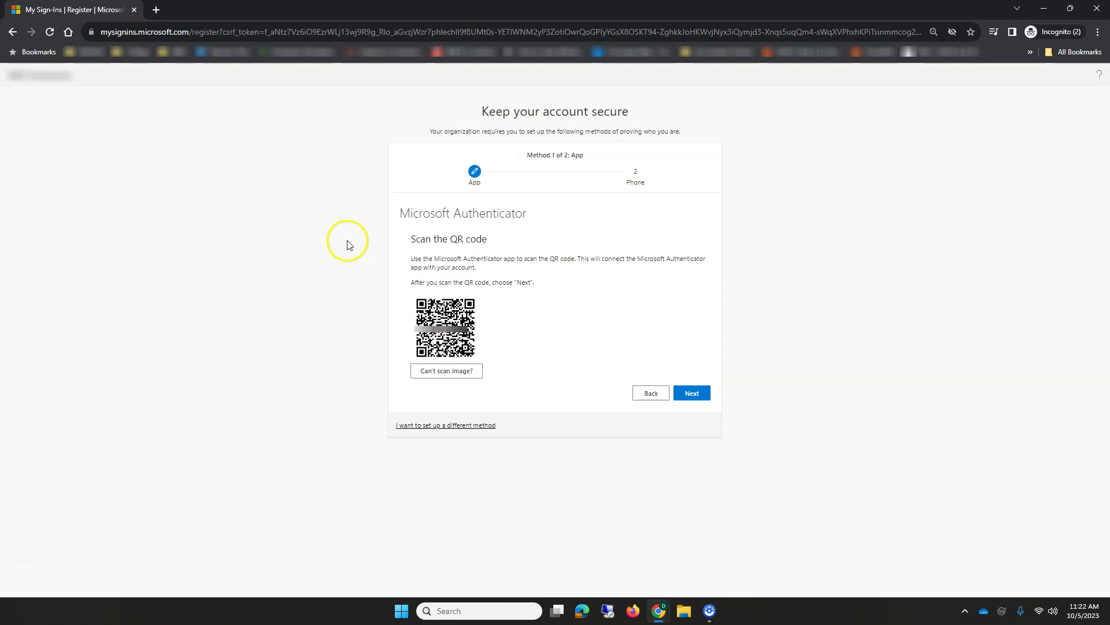
click(691, 393)
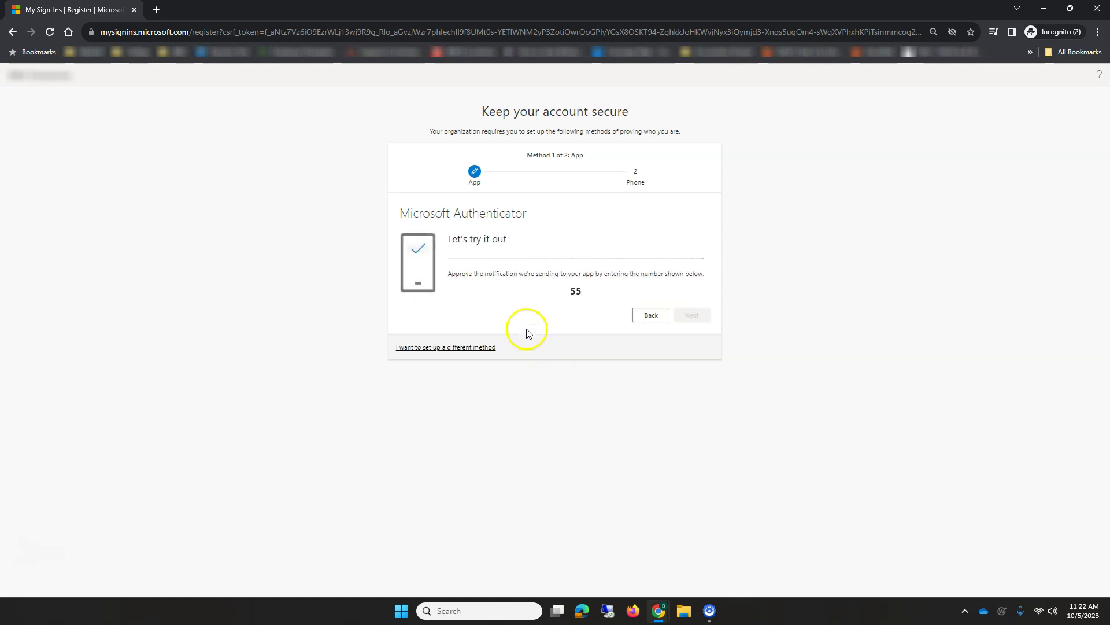
double_click(567, 290)
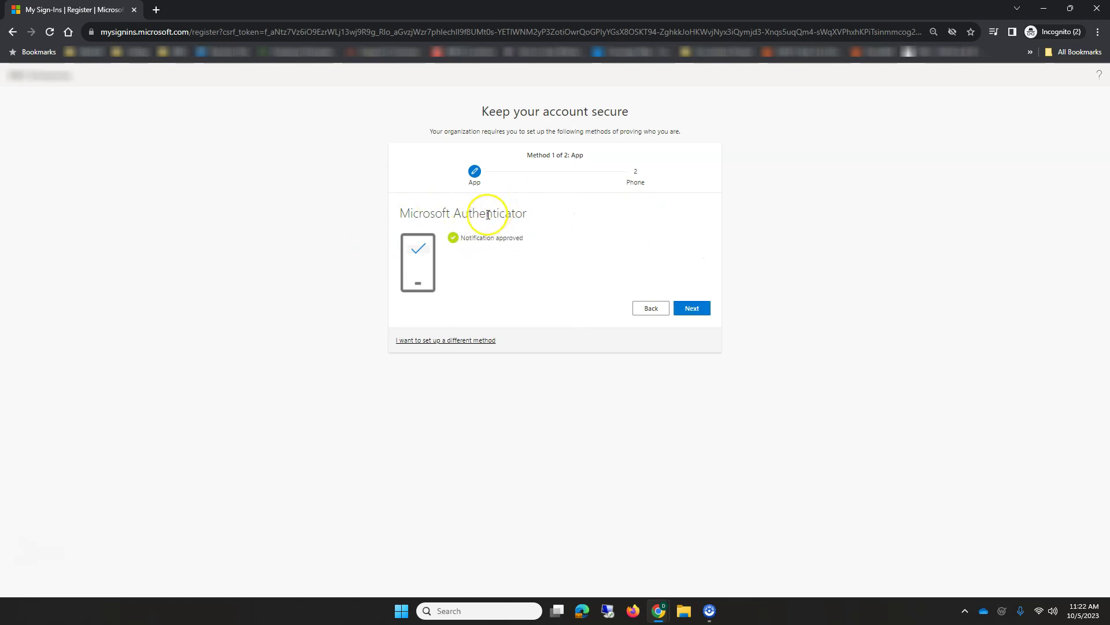
mouse_move(533, 248)
mouse_down()
mouse_move(496, 240)
mouse_move(546, 253)
mouse_up()
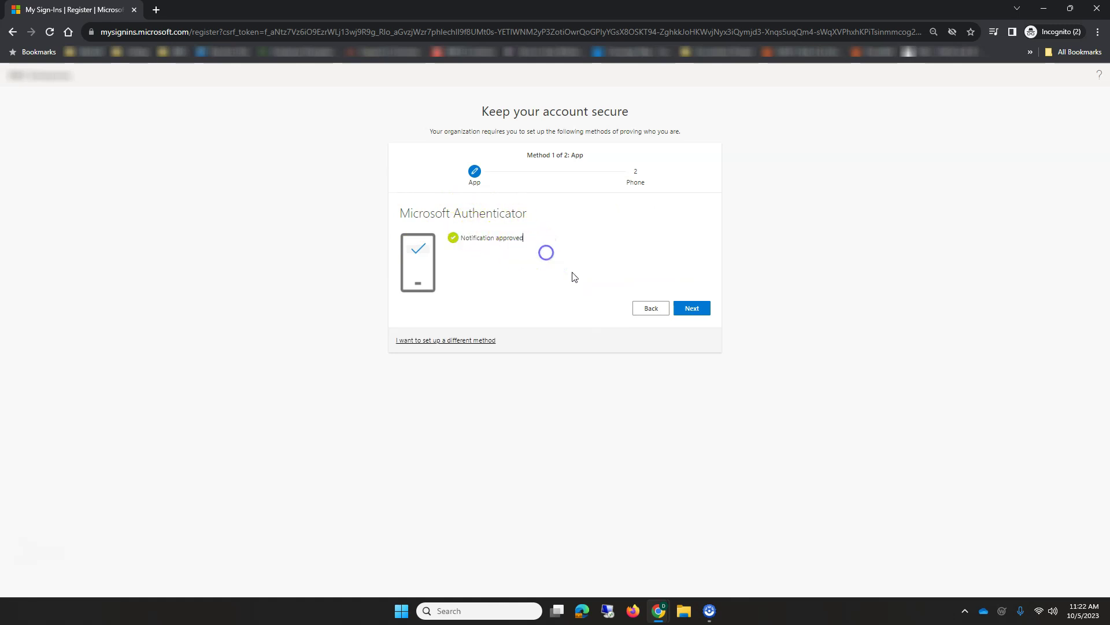
Enter the phone number under United States (+1) and request a text code.
click(685, 310)
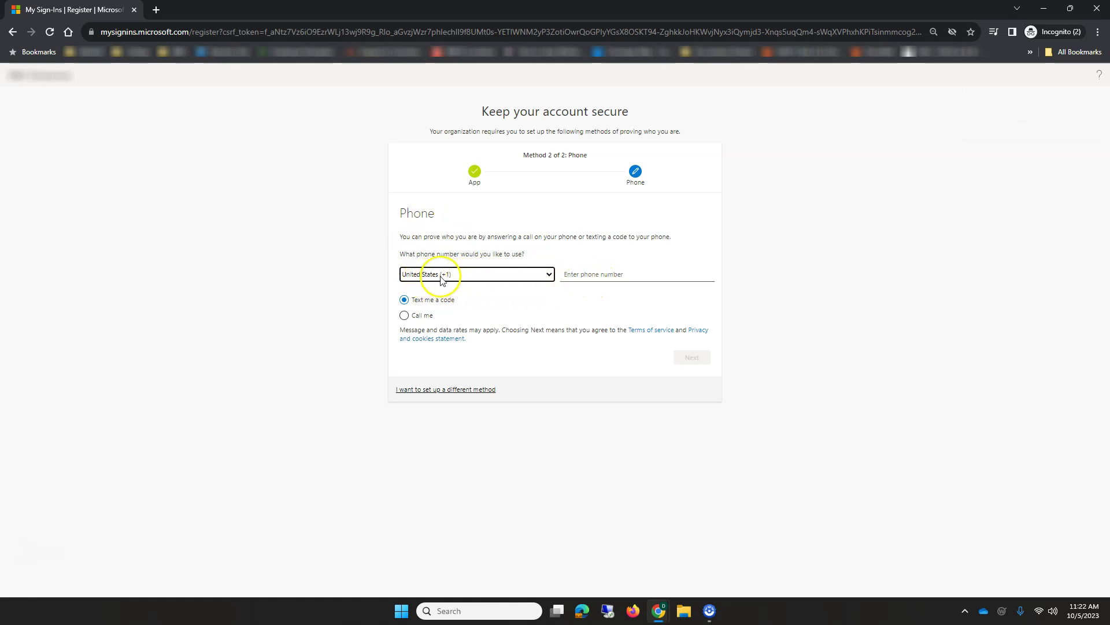
click(547, 274)
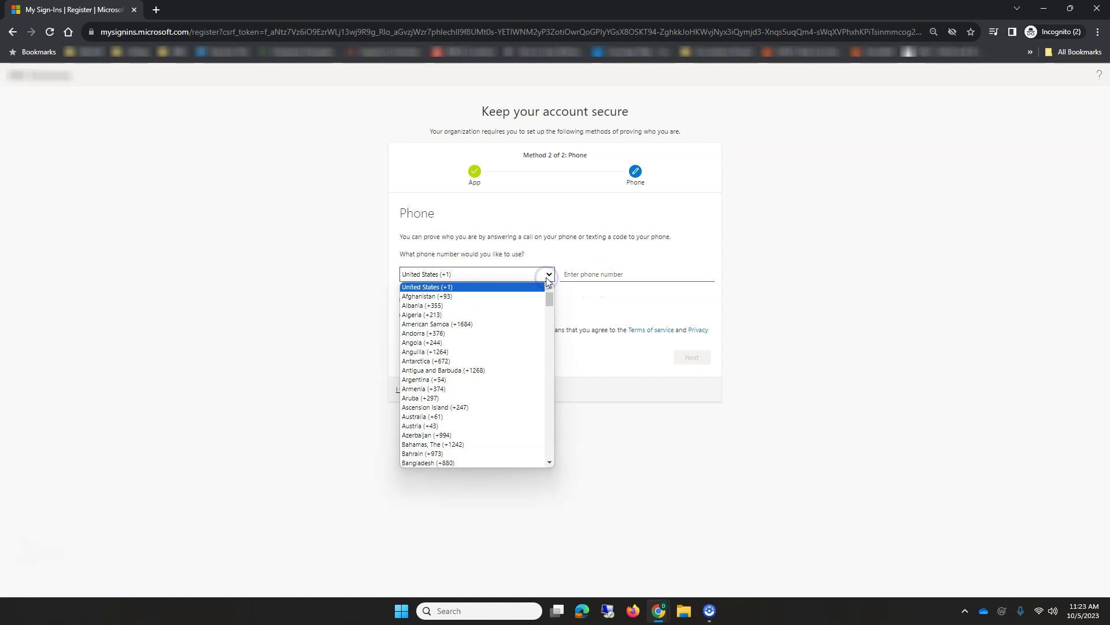
click(507, 273)
click(581, 276)
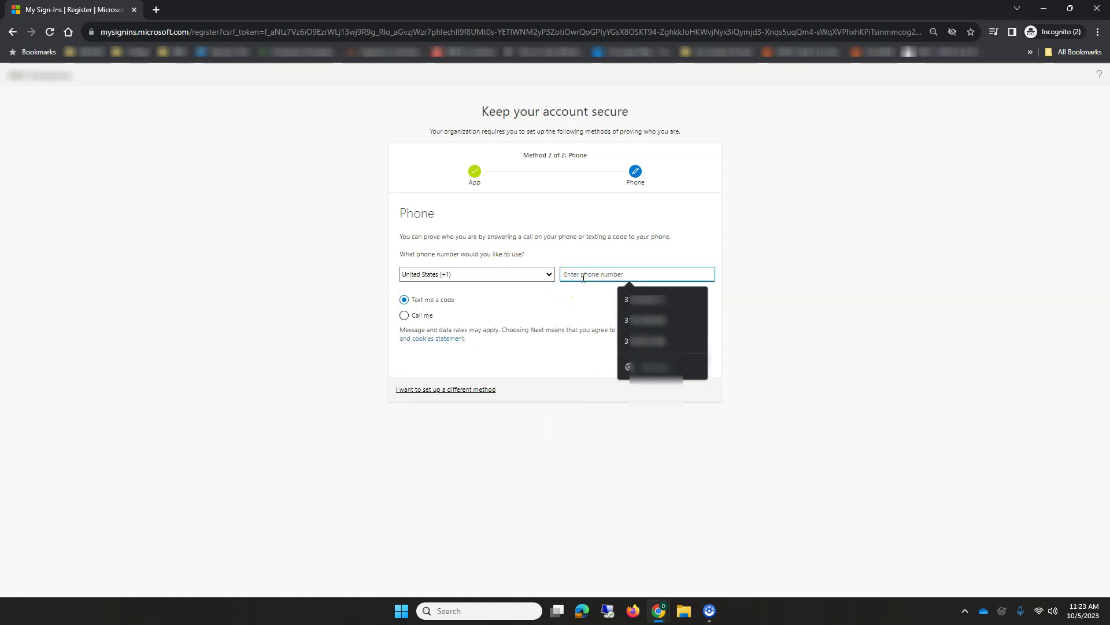
text(31********)
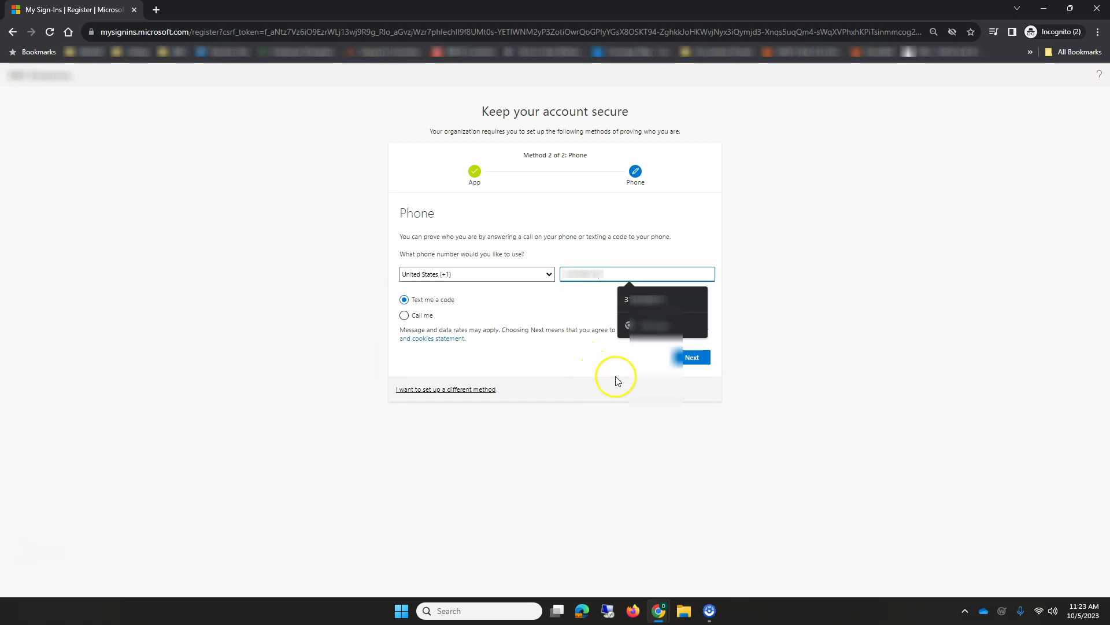
click(694, 359)
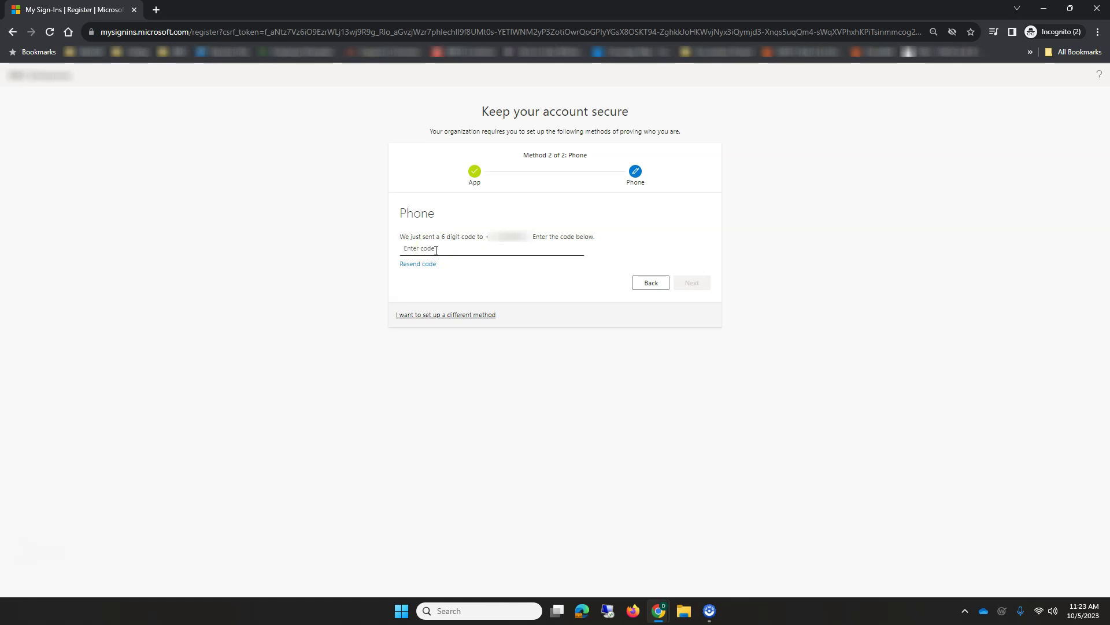
Enter the texted verification code, then finish the security info setup with Done.
click(436, 251)
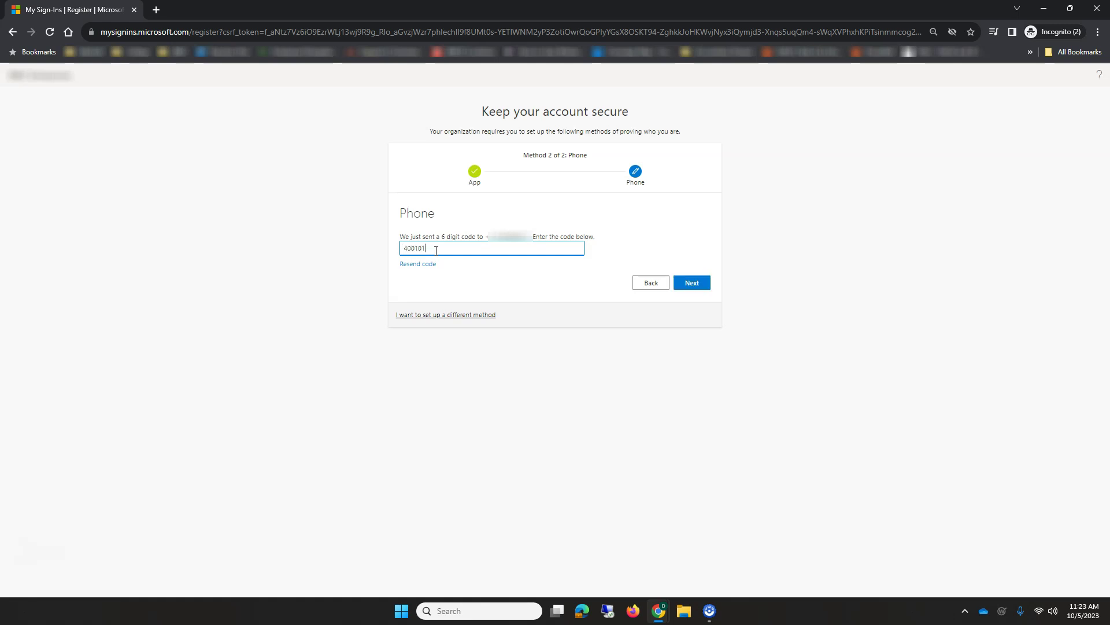
click(697, 287)
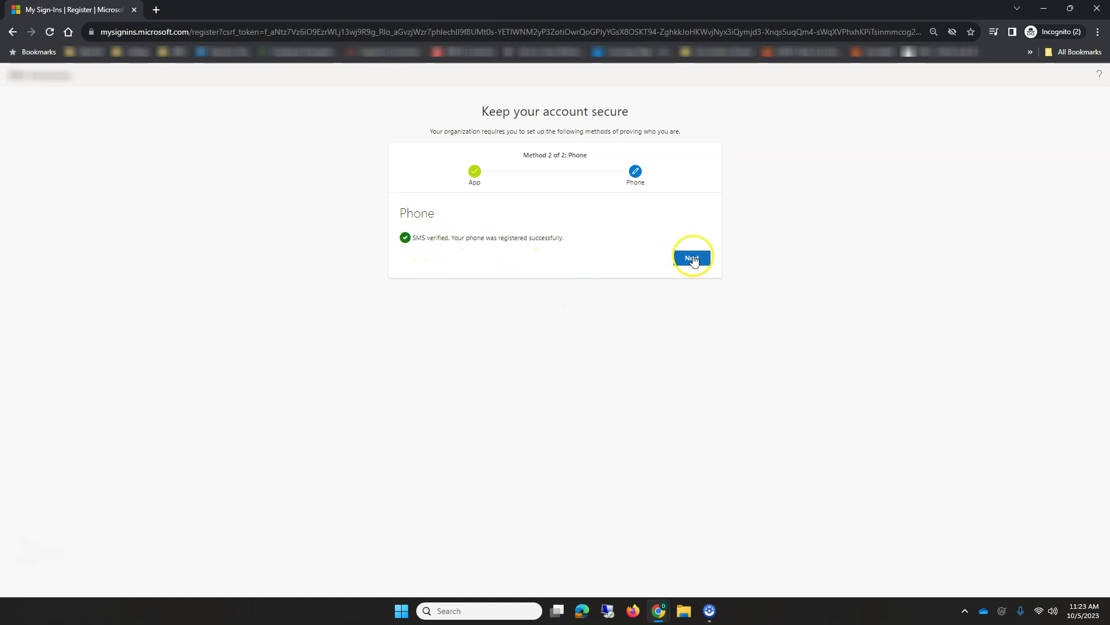
click(693, 259)
click(684, 323)
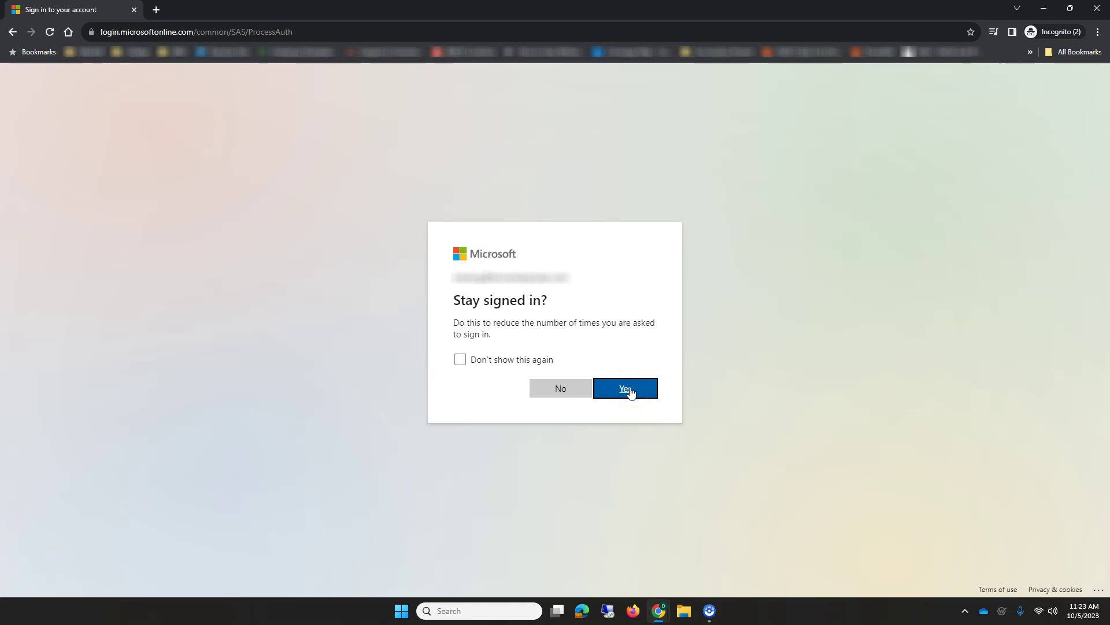
Choose Yes to stay signed in, page through and close the welcome slides, and dismiss the Create with Microsoft 365 tip.
click(629, 392)
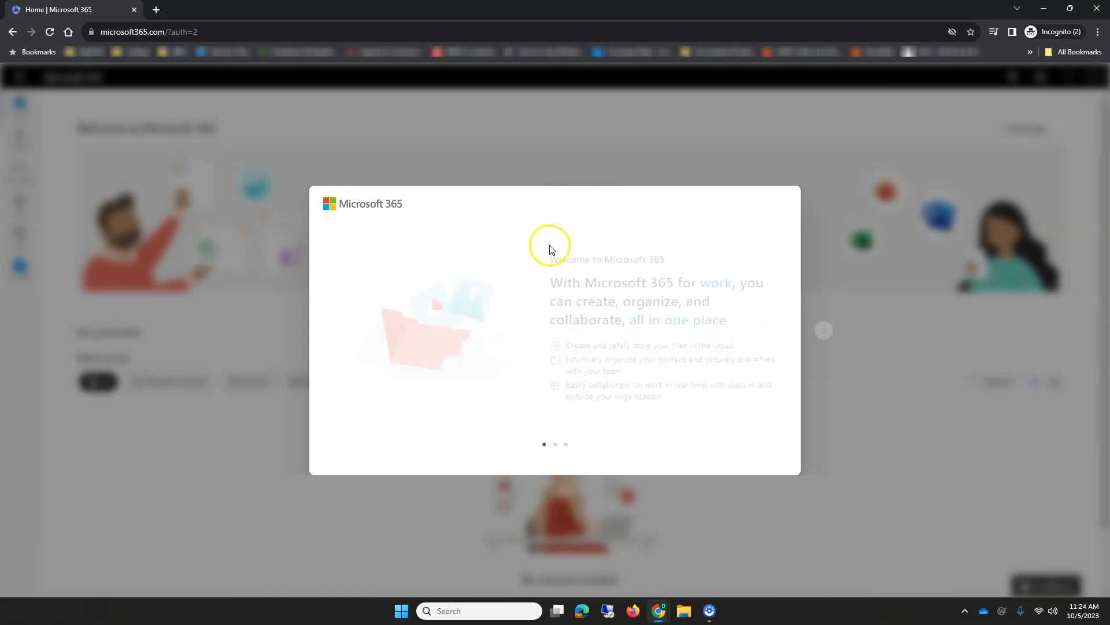
click(824, 332)
click(824, 331)
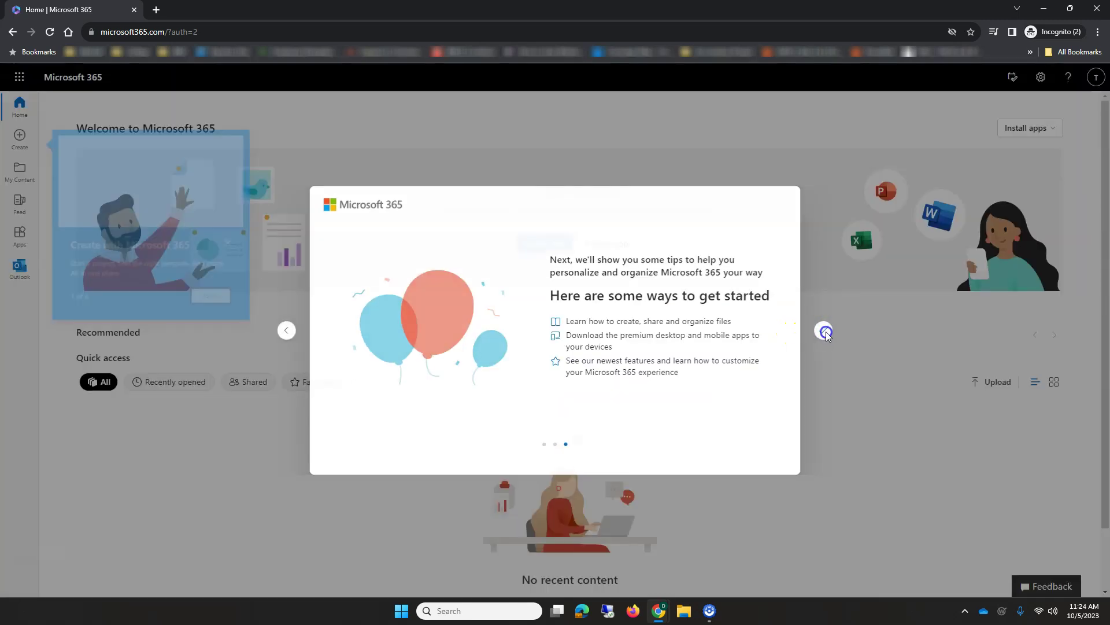
click(825, 332)
click(238, 244)
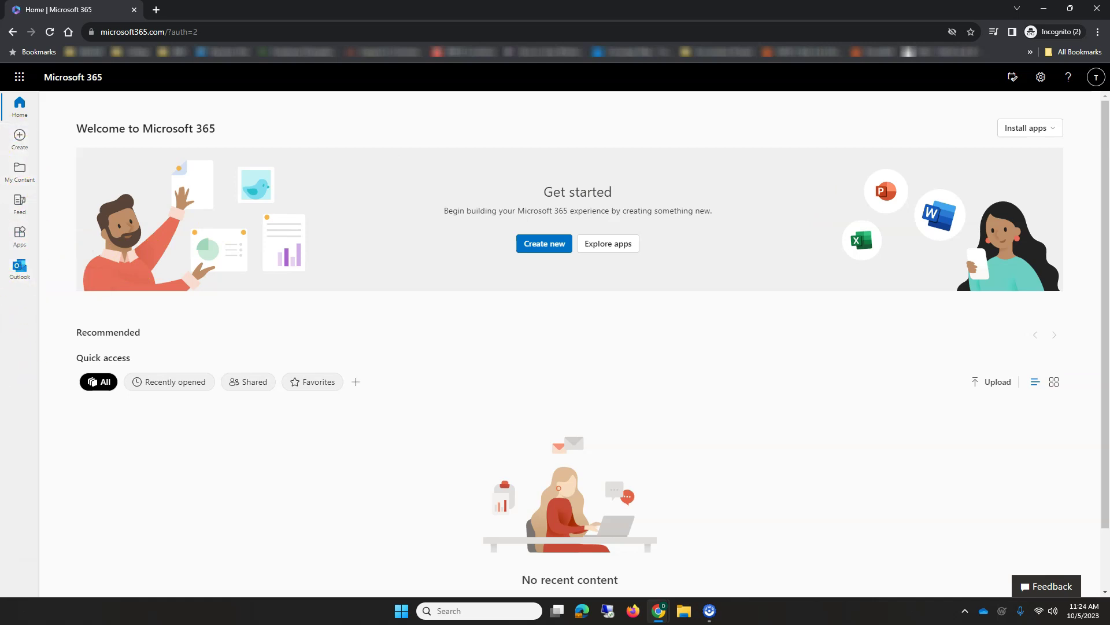
Check the app launcher, then launch Outlook from the left rail in a new tab.
click(19, 77)
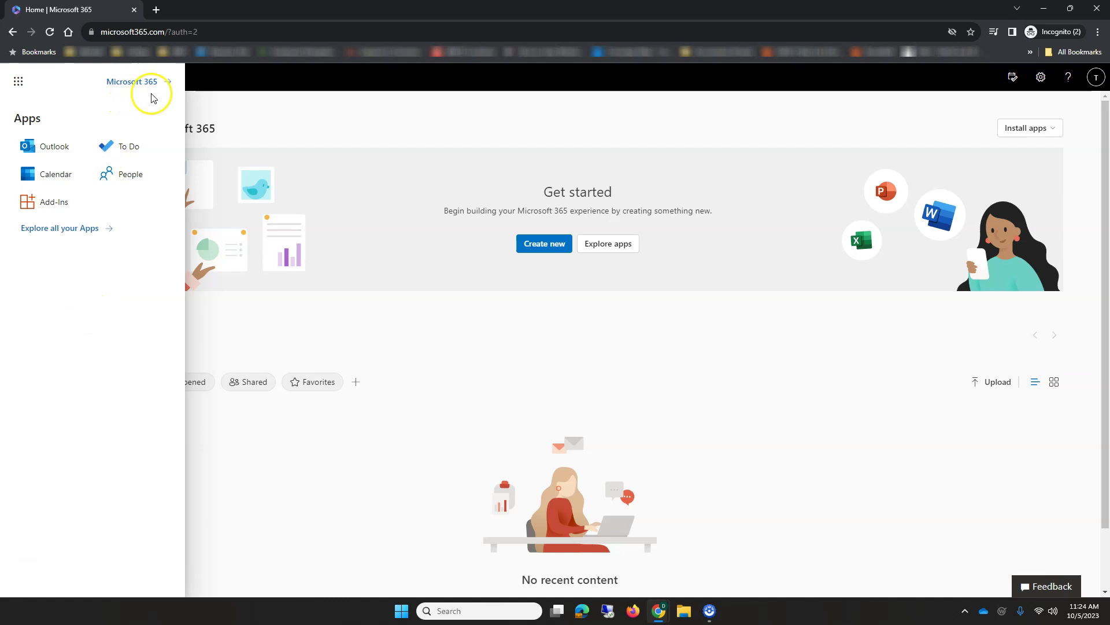
click(277, 103)
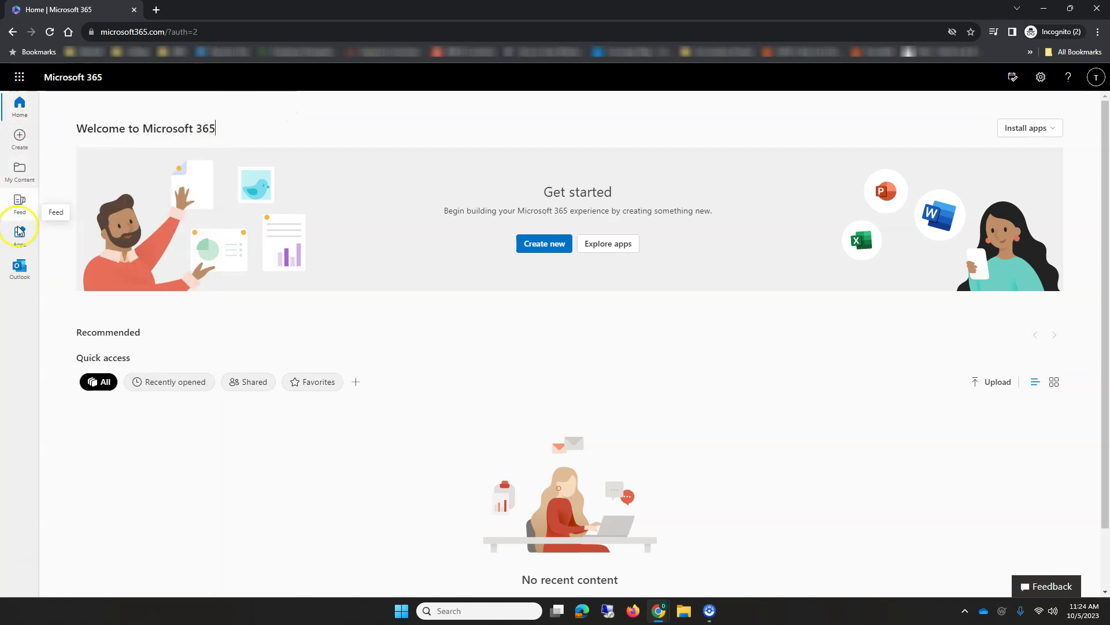
click(26, 271)
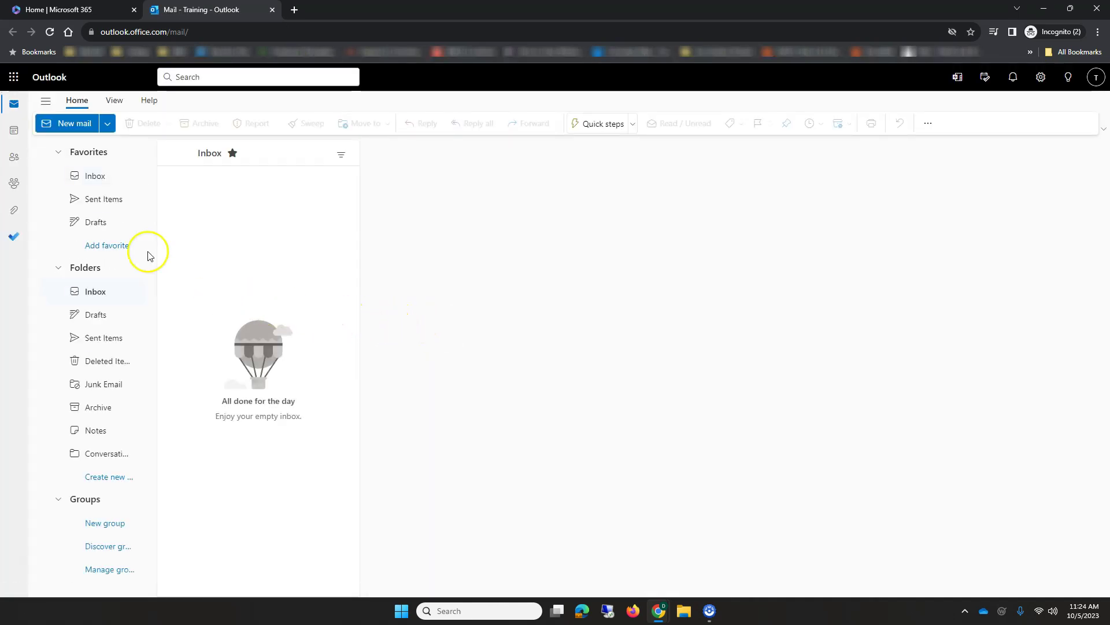
click(13, 130)
click(16, 160)
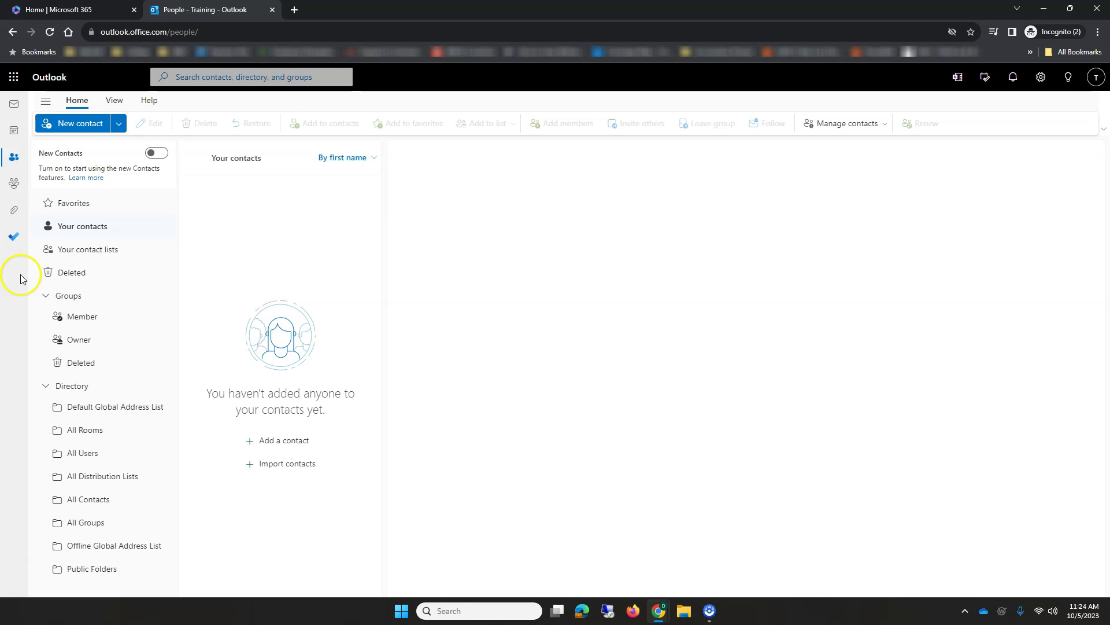
click(14, 104)
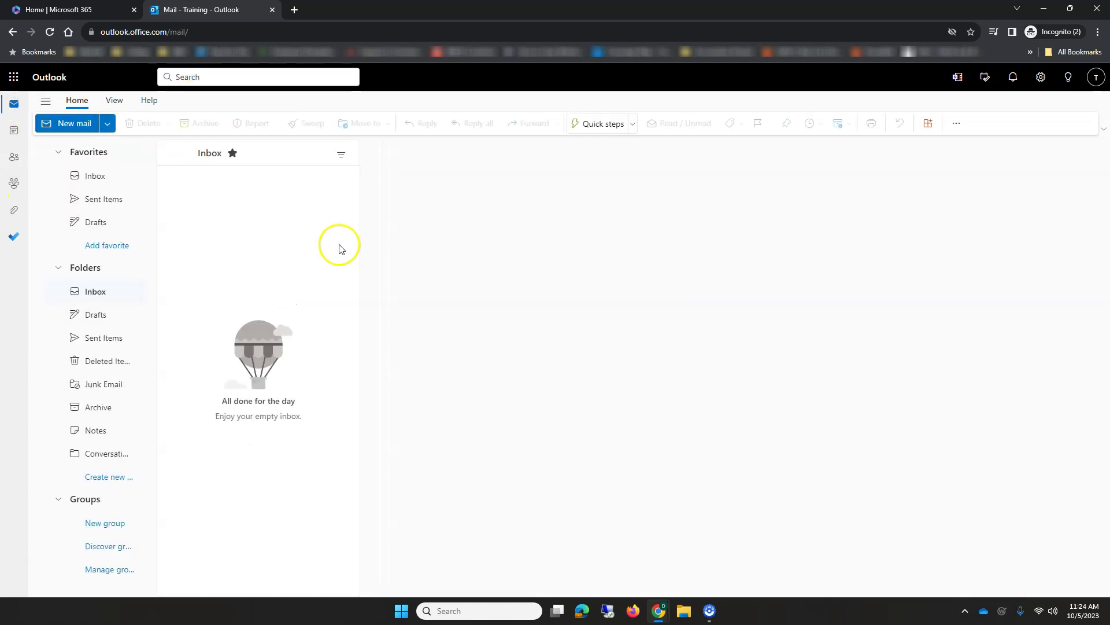